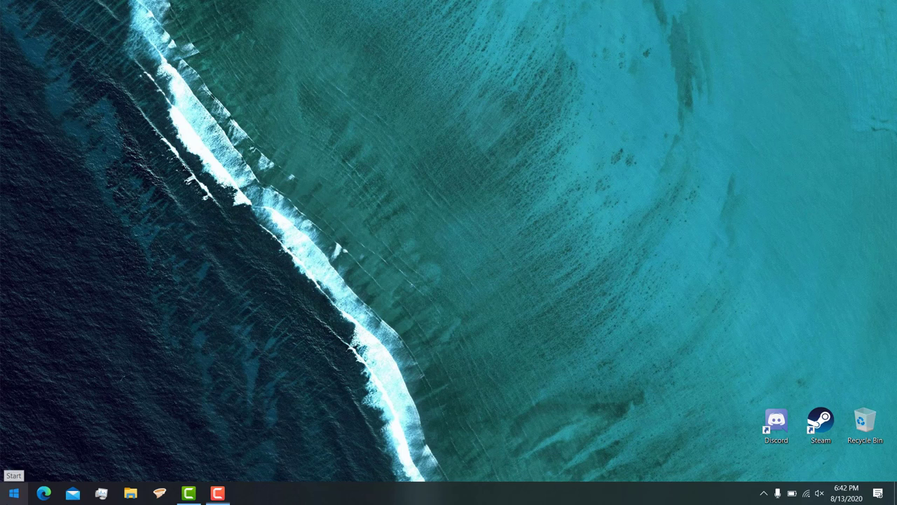
Open Paint with a blank canvas.
{"action": "left_click", "coordinate": [13, 492]}
{"action": "scroll", "coordinate": [101, 286], "scroll_direction": "down", "scroll_amount": 5}
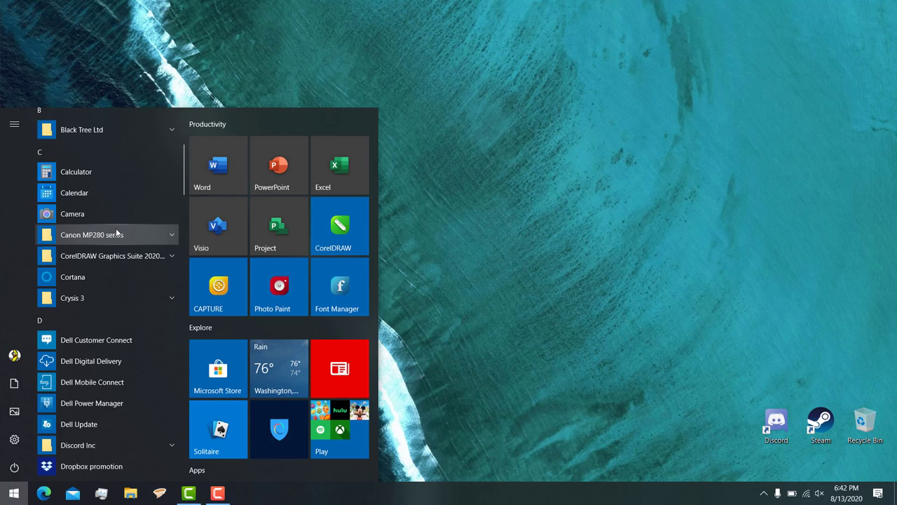
{"action": "type", "text": "paint"}
{"action": "key", "text": "Return"}
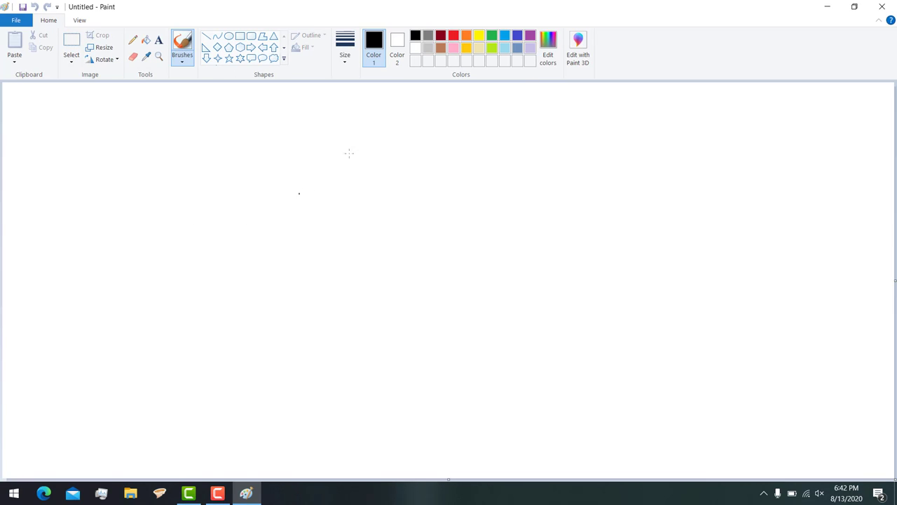
Set up the Line tool with the thickest of the available line sizes.
{"action": "left_click", "coordinate": [207, 39]}
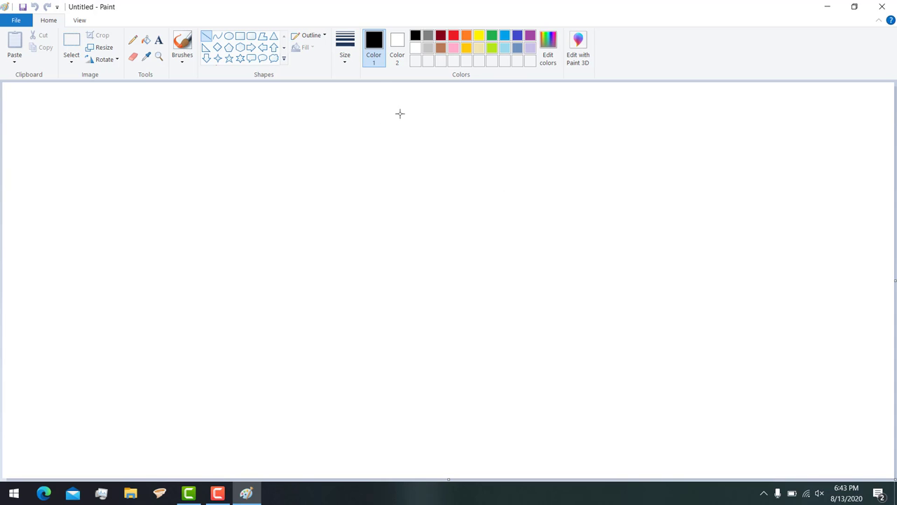
{"action": "left_click", "coordinate": [344, 49]}
{"action": "left_click", "coordinate": [382, 150]}
{"action": "mouse_move", "coordinate": [133, 323]}
{"action": "left_mouse_down"}
{"action": "mouse_move", "coordinate": [429, 108]}
{"action": "mouse_move", "coordinate": [419, 100]}
{"action": "left_mouse_up"}
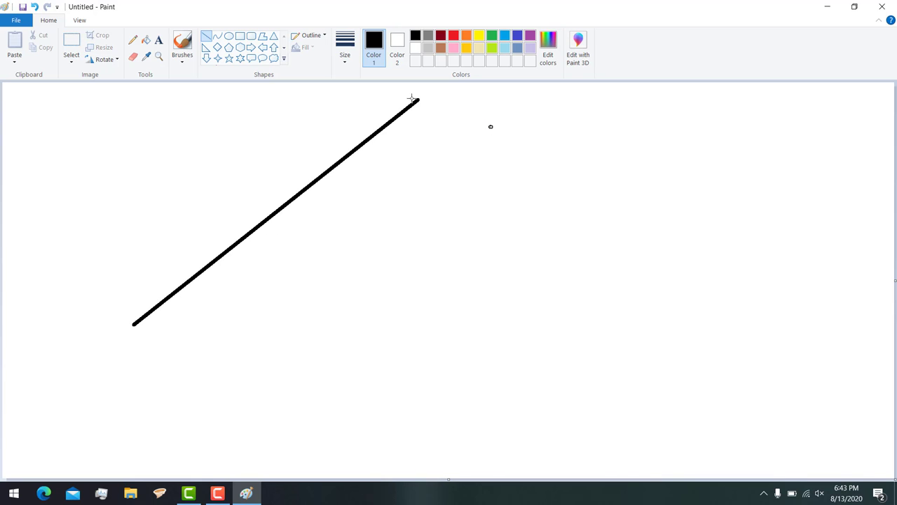
{"action": "left_click", "coordinate": [463, 127]}
{"action": "key", "text": "ctrl+z"}
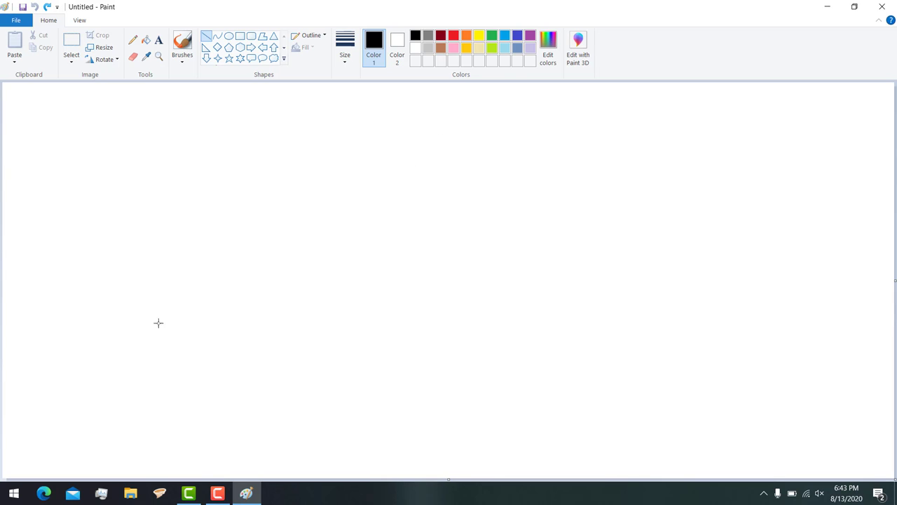
Draw the large left sail as a right triangle of thick black lines, with its upright edge near the canvas centre and closed corners.
{"action": "left_click_drag", "start_coordinate": [142, 349], "coordinate": [430, 85]}
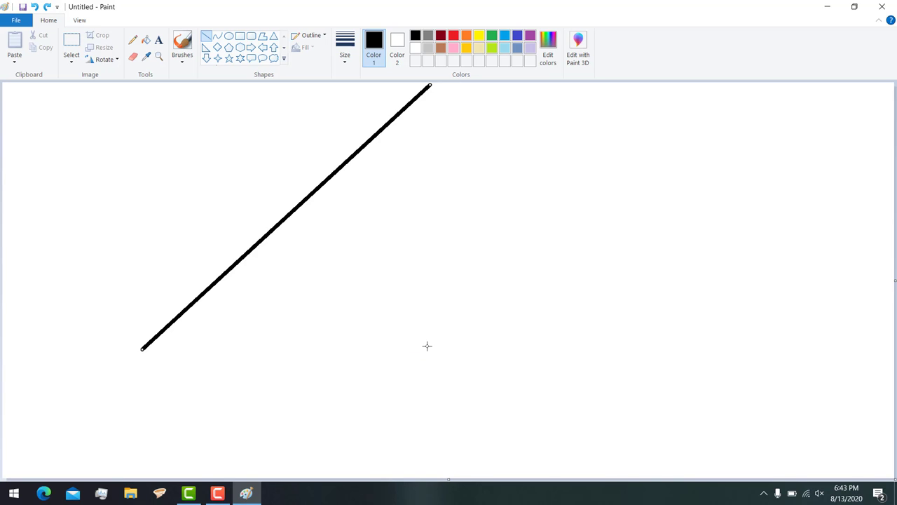
{"action": "mouse_move", "coordinate": [427, 348]}
{"action": "left_mouse_down"}
{"action": "mouse_move", "coordinate": [436, 163]}
{"action": "mouse_move", "coordinate": [429, 84]}
{"action": "left_mouse_up"}
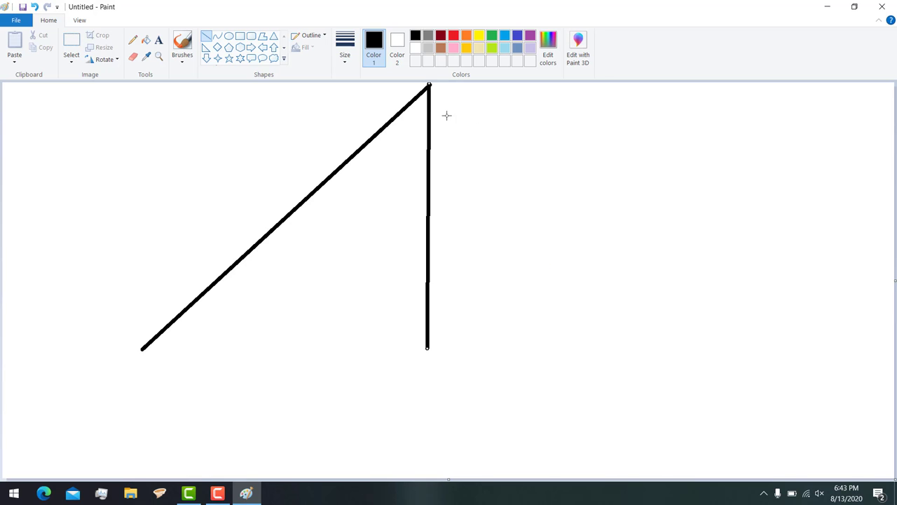
{"action": "mouse_move", "coordinate": [428, 83]}
{"action": "left_mouse_down"}
{"action": "mouse_move", "coordinate": [597, 192]}
{"action": "mouse_move", "coordinate": [613, 92]}
{"action": "mouse_move", "coordinate": [184, 243]}
{"action": "mouse_move", "coordinate": [38, 203]}
{"action": "mouse_move", "coordinate": [626, 170]}
{"action": "mouse_move", "coordinate": [709, 124]}
{"action": "mouse_move", "coordinate": [293, 160]}
{"action": "mouse_move", "coordinate": [292, 232]}
{"action": "mouse_move", "coordinate": [392, 63]}
{"action": "mouse_move", "coordinate": [547, 102]}
{"action": "mouse_move", "coordinate": [453, 68]}
{"action": "mouse_move", "coordinate": [430, 84]}
{"action": "left_mouse_up"}
{"action": "left_click", "coordinate": [537, 330]}
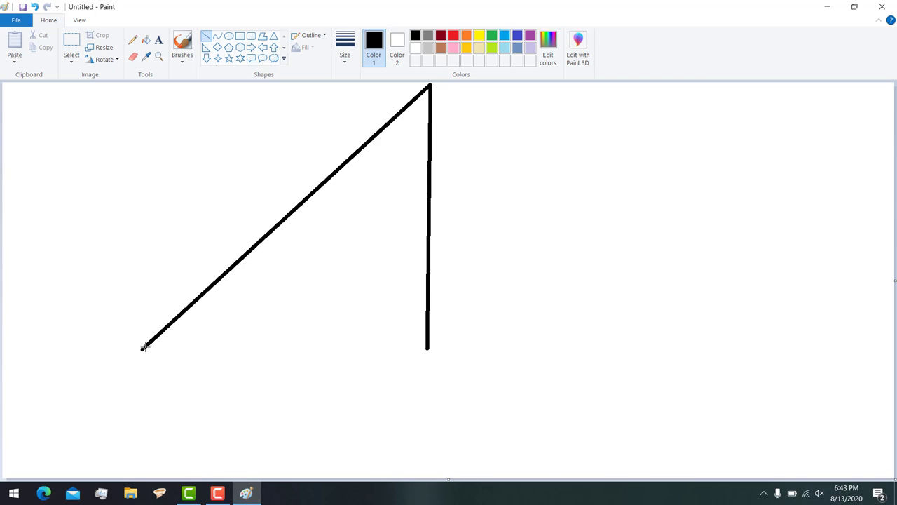
{"action": "left_click_drag", "start_coordinate": [142, 347], "coordinate": [428, 347]}
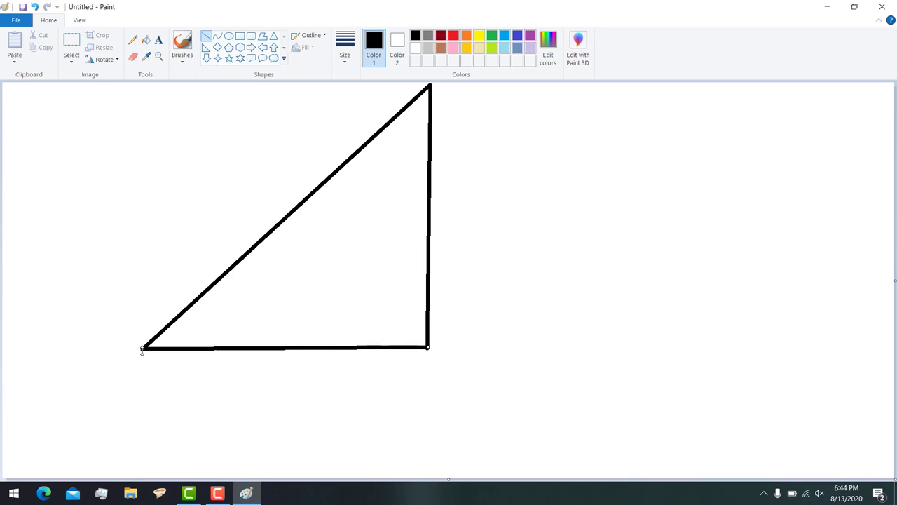
{"action": "left_click_drag", "start_coordinate": [142, 349], "coordinate": [140, 348]}
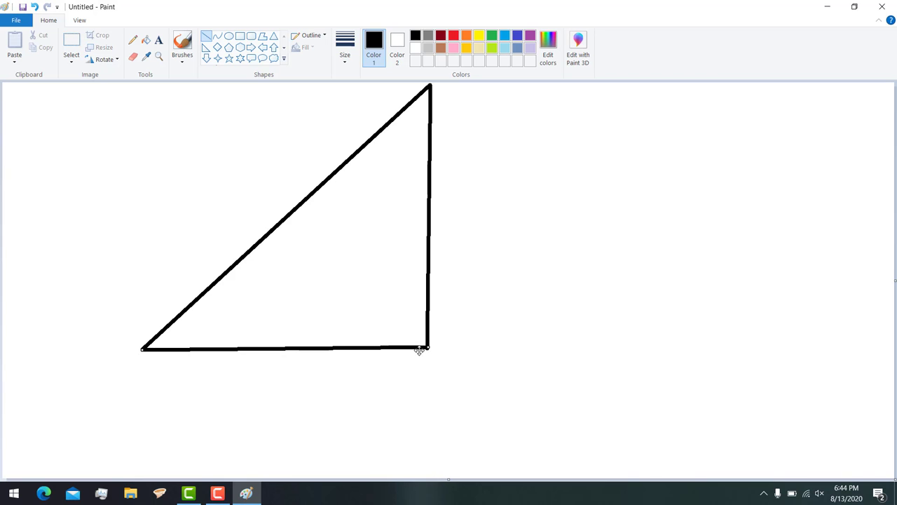
{"action": "left_click_drag", "start_coordinate": [428, 347], "coordinate": [428, 348]}
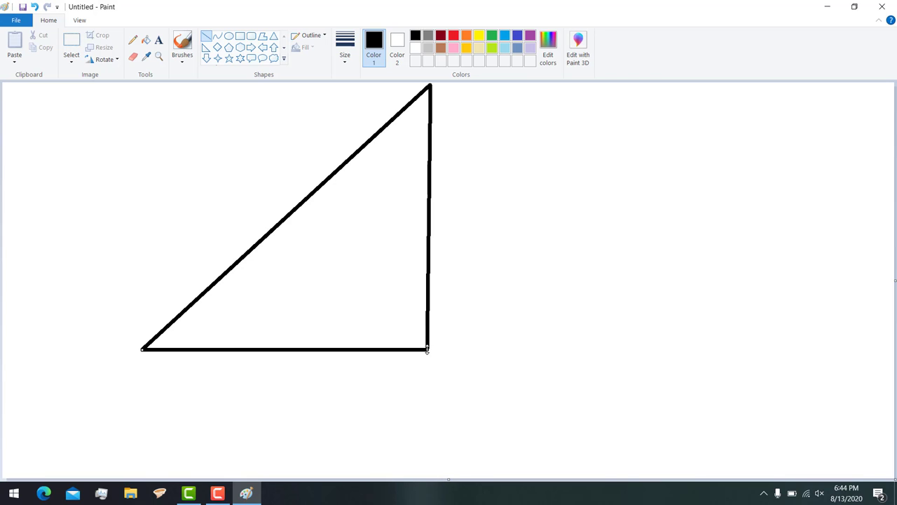
{"action": "left_click", "coordinate": [498, 306]}
Draw a slightly smaller, mirrored right-triangle sail right of the first, and two parallel vertical mast lines in the gap between the sails.
{"action": "left_click_drag", "start_coordinate": [455, 103], "coordinate": [701, 354]}
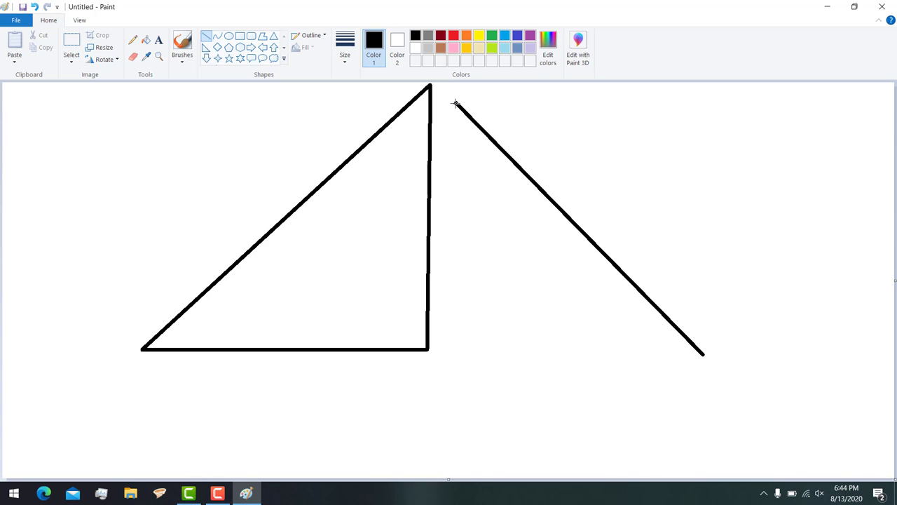
{"action": "left_click_drag", "start_coordinate": [456, 103], "coordinate": [453, 349]}
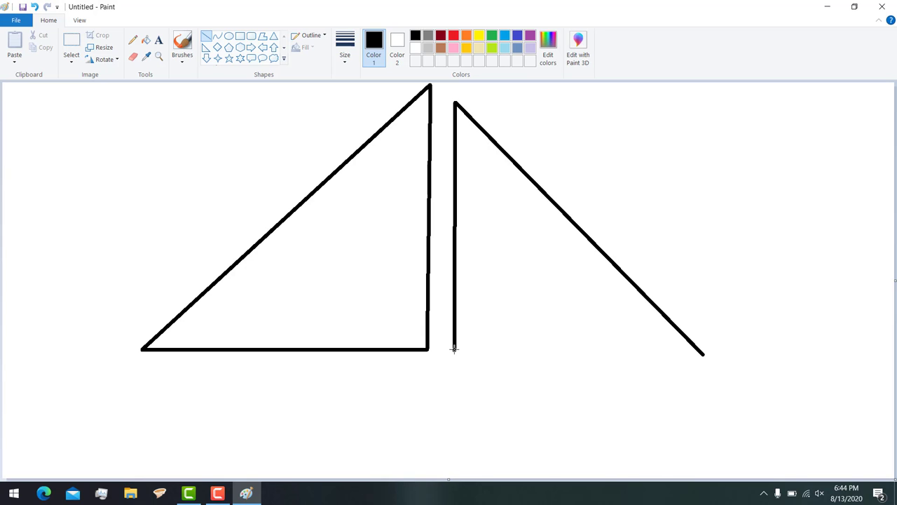
{"action": "left_click_drag", "start_coordinate": [455, 349], "coordinate": [704, 355]}
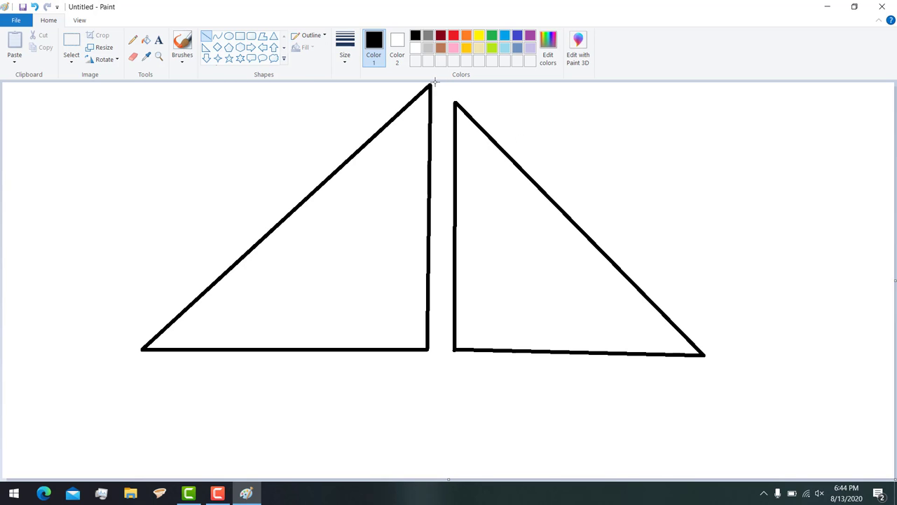
{"action": "left_click_drag", "start_coordinate": [434, 83], "coordinate": [433, 374]}
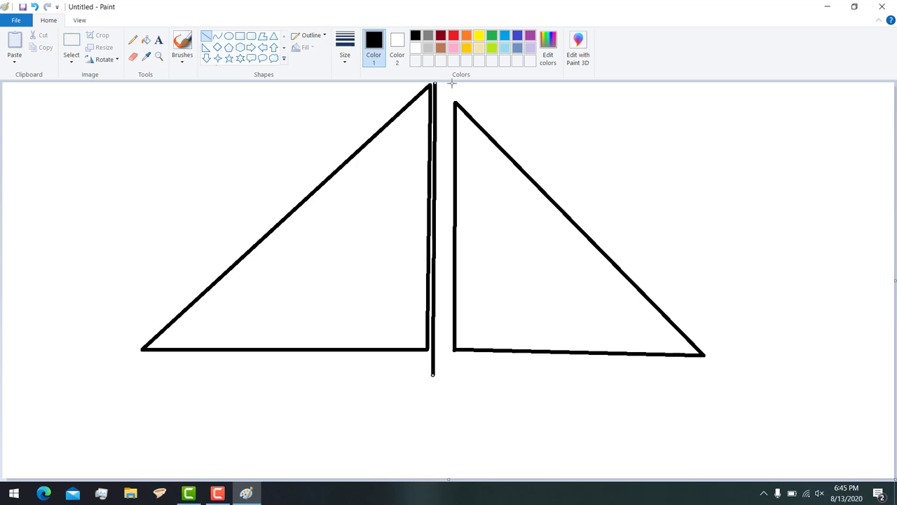
{"action": "mouse_move", "coordinate": [450, 82]}
{"action": "left_mouse_down"}
{"action": "mouse_move", "coordinate": [440, 265]}
{"action": "mouse_move", "coordinate": [452, 389]}
{"action": "mouse_move", "coordinate": [448, 375]}
{"action": "left_mouse_up"}
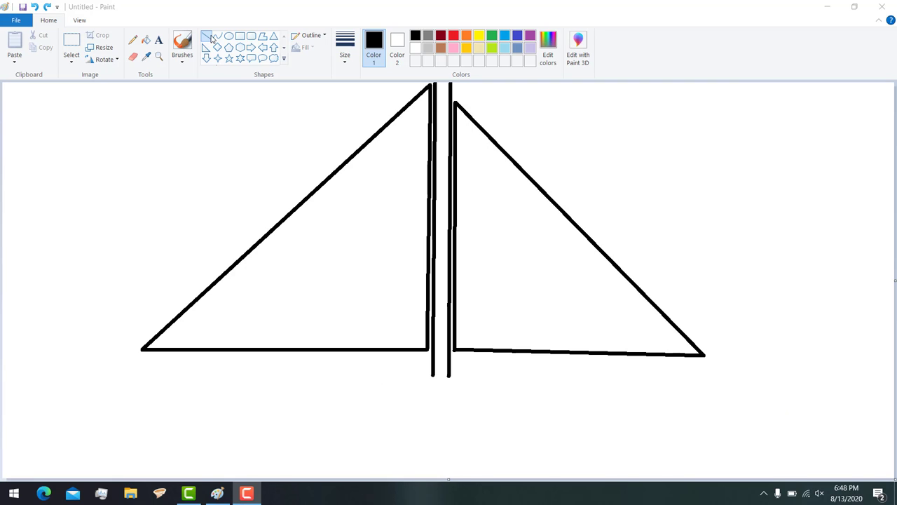
Draw a solid black hull below the mast and sails with very thick lines, wide on top and slanting inward at both ends.
{"action": "left_click", "coordinate": [343, 60]}
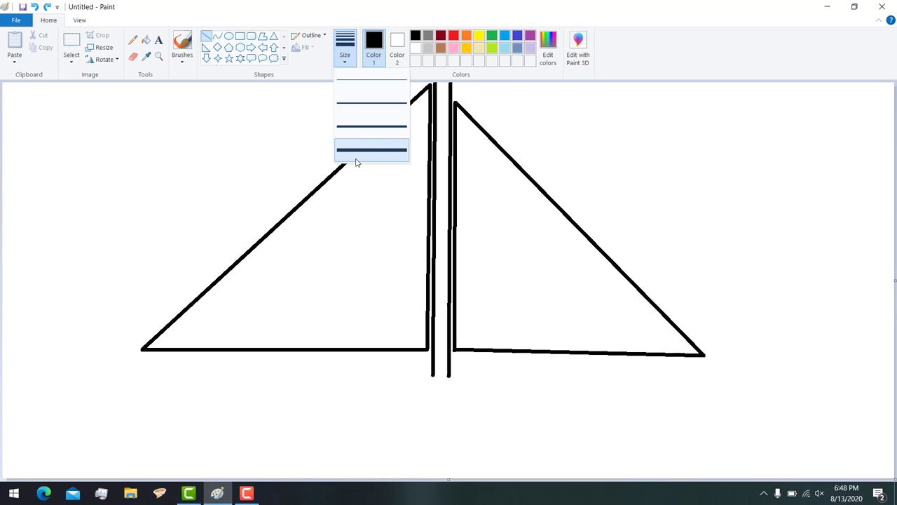
{"action": "left_click", "coordinate": [348, 60]}
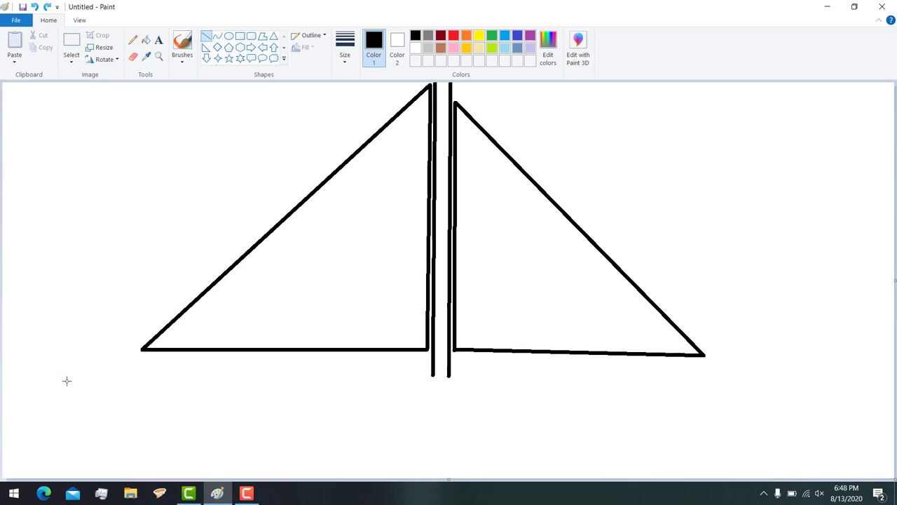
{"action": "left_click_drag", "start_coordinate": [39, 384], "coordinate": [837, 382]}
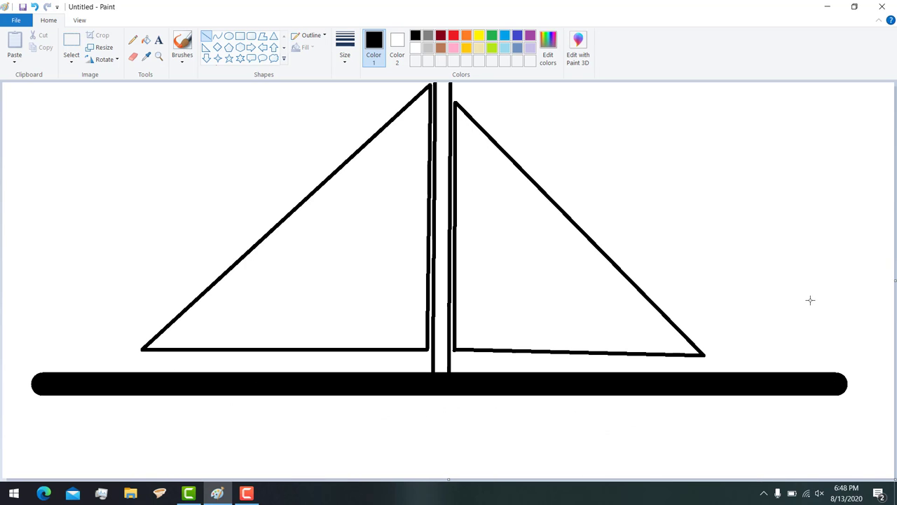
{"action": "left_click_drag", "start_coordinate": [44, 383], "coordinate": [200, 406]}
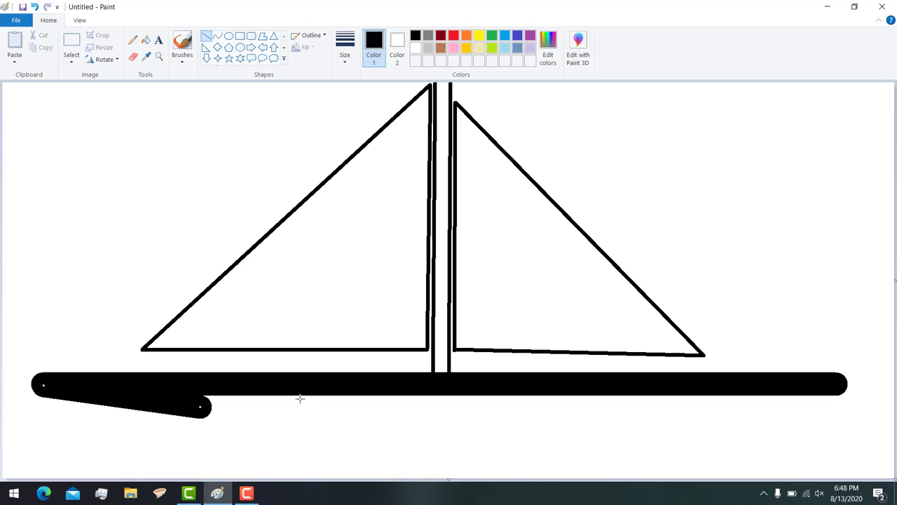
{"action": "left_click_drag", "start_coordinate": [201, 405], "coordinate": [747, 402]}
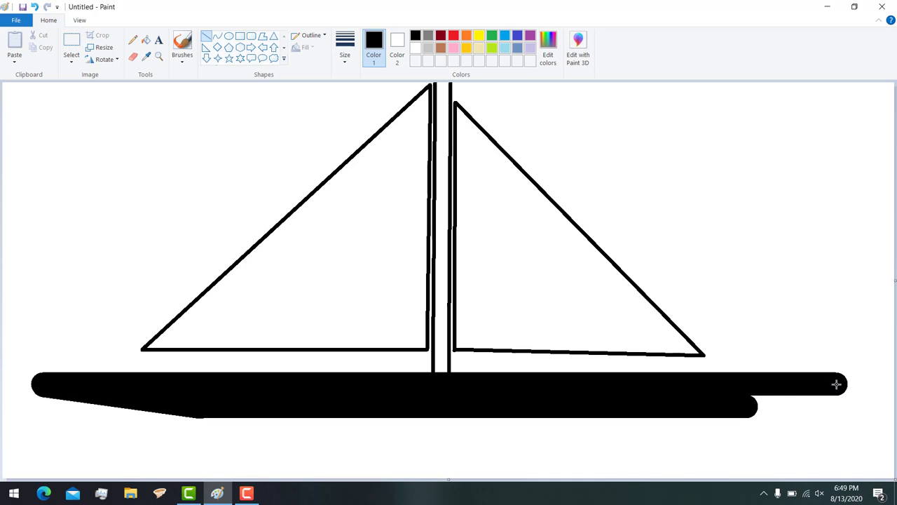
{"action": "left_click_drag", "start_coordinate": [835, 382], "coordinate": [748, 405]}
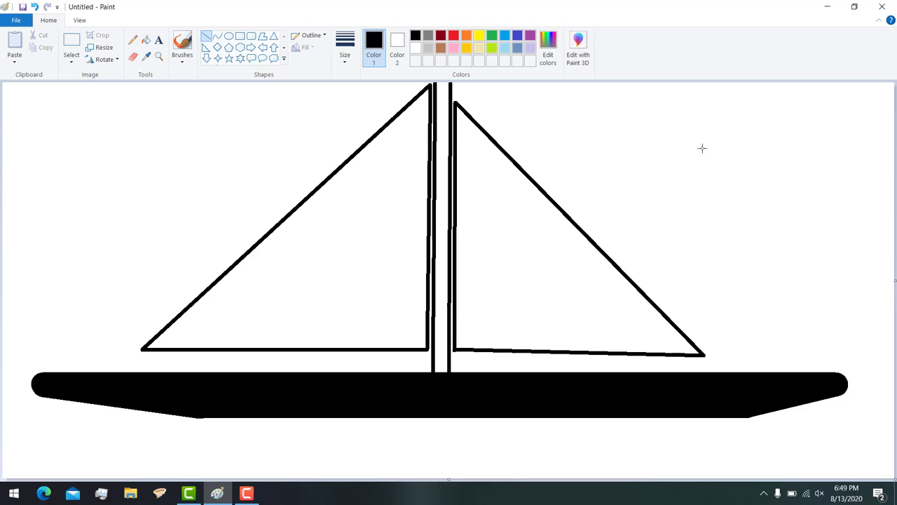
{"action": "mouse_move", "coordinate": [646, 174]}
{"action": "left_mouse_down"}
{"action": "mouse_move", "coordinate": [556, 281]}
{"action": "mouse_move", "coordinate": [699, 148]}
{"action": "mouse_move", "coordinate": [771, 184]}
{"action": "left_mouse_up"}
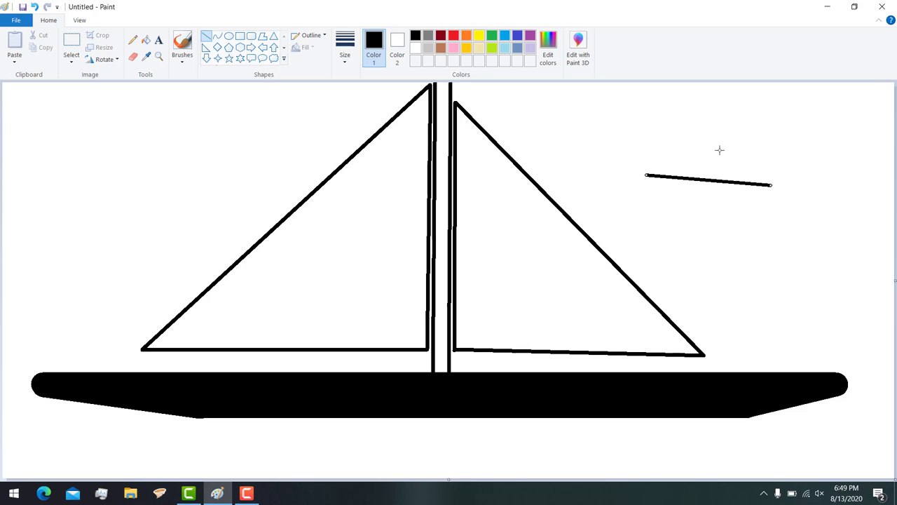
{"action": "key", "text": "ctrl+z"}
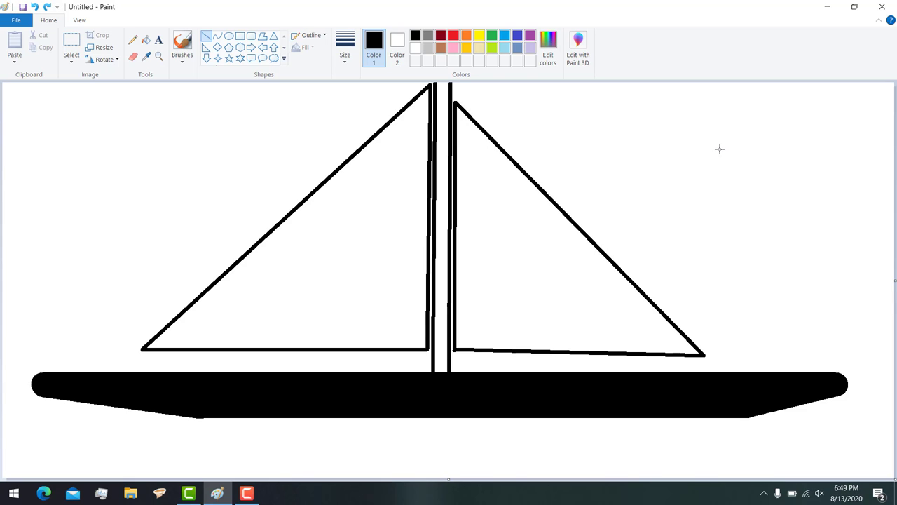
{"action": "left_click_drag", "start_coordinate": [614, 164], "coordinate": [839, 153]}
{"action": "key", "text": "ctrl+z"}
Draw a small bird with two spread wings and a V-shaped middle in thin black lines at the canvas's upper-left corner.
{"action": "mouse_move", "coordinate": [33, 110]}
{"action": "left_mouse_down"}
{"action": "mouse_move", "coordinate": [84, 100]}
{"action": "mouse_move", "coordinate": [63, 102]}
{"action": "mouse_move", "coordinate": [77, 119]}
{"action": "mouse_move", "coordinate": [94, 95]}
{"action": "mouse_move", "coordinate": [125, 114]}
{"action": "left_mouse_up"}
{"action": "left_click", "coordinate": [110, 85]}
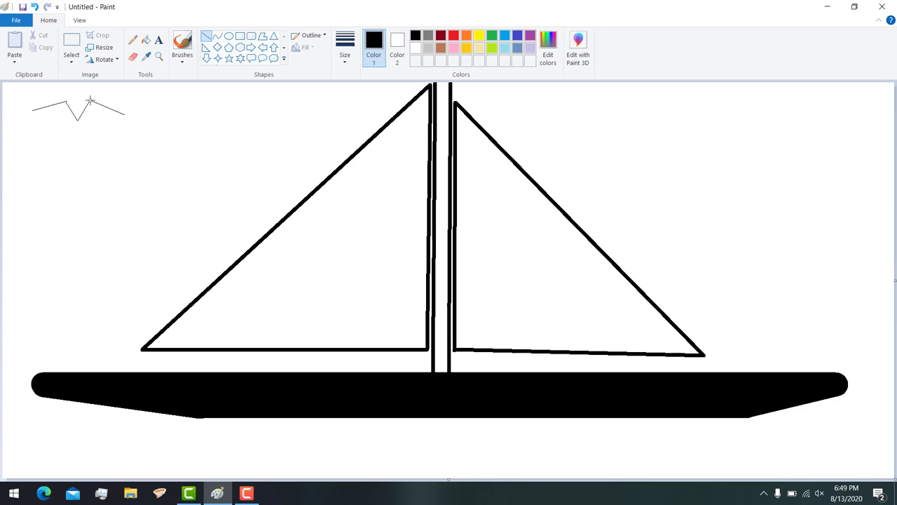